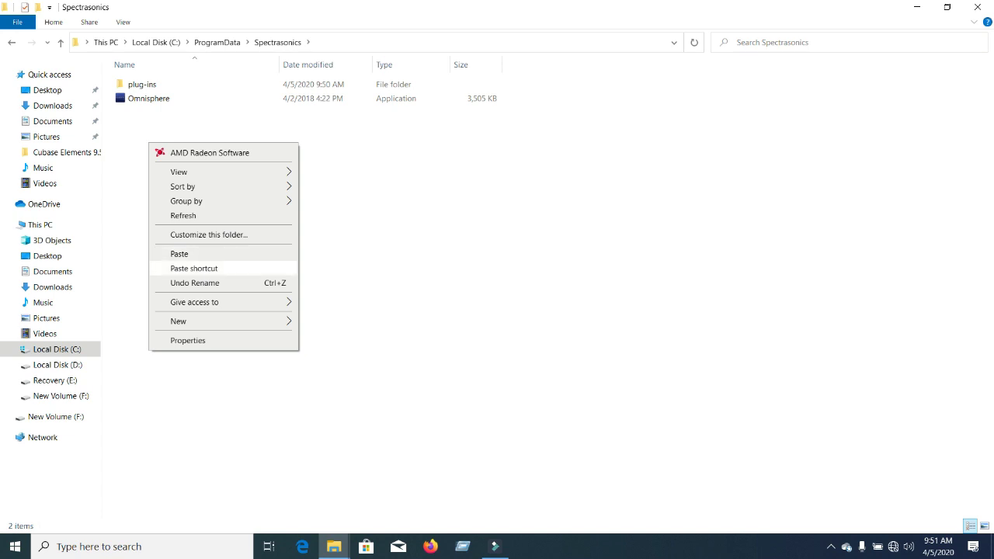
Step: Paste the copied STEAM folder into C:\ProgramData\Spectrasonics and view the copy progress details
click(179, 254)
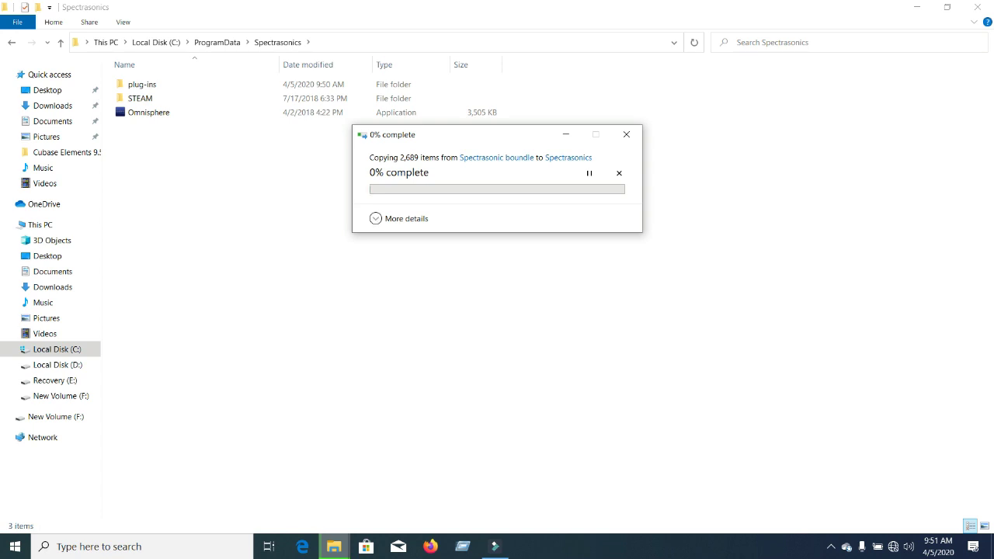
click(376, 219)
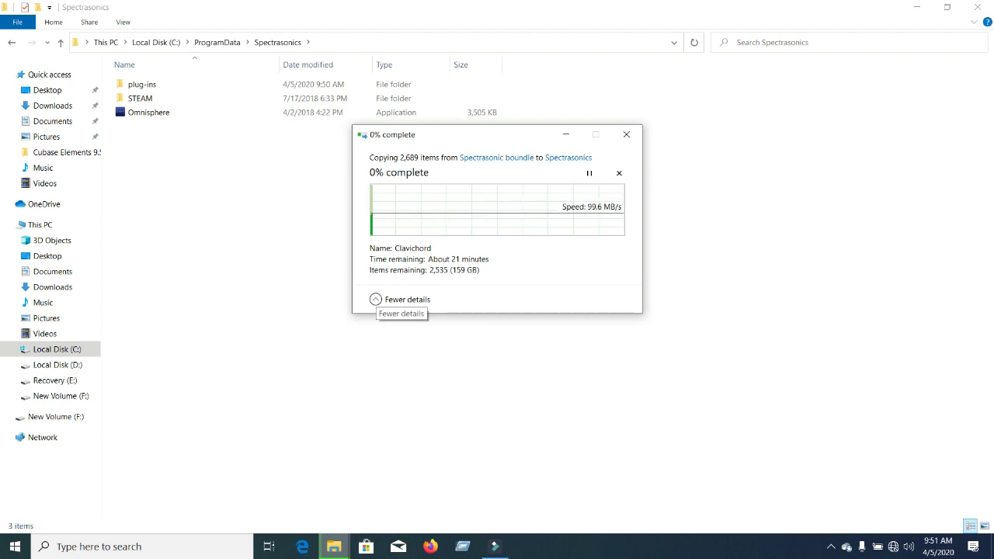
click(381, 300)
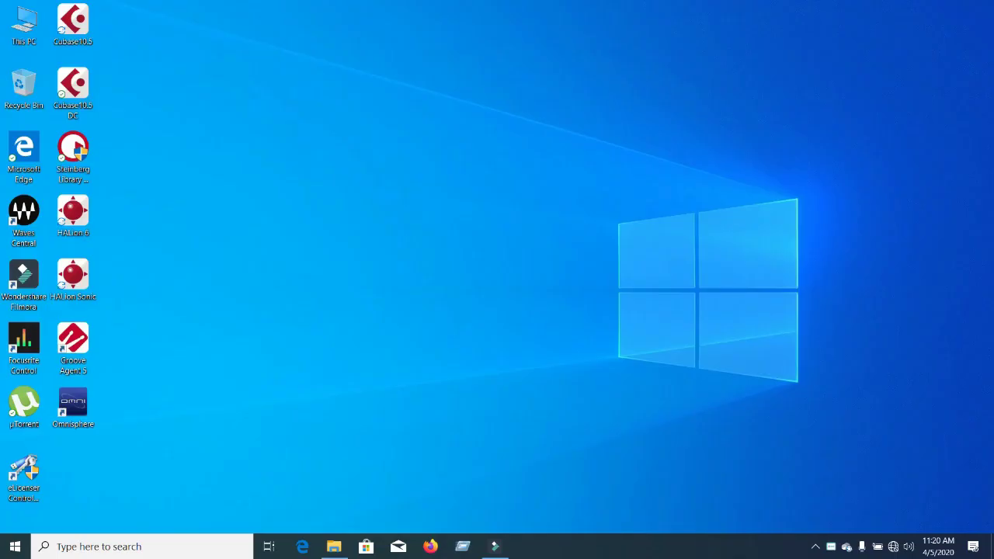
Step: Open the Spectrasonic boundle folder inside Software on New Volume (F:) in a maximized window
double_click(24, 25)
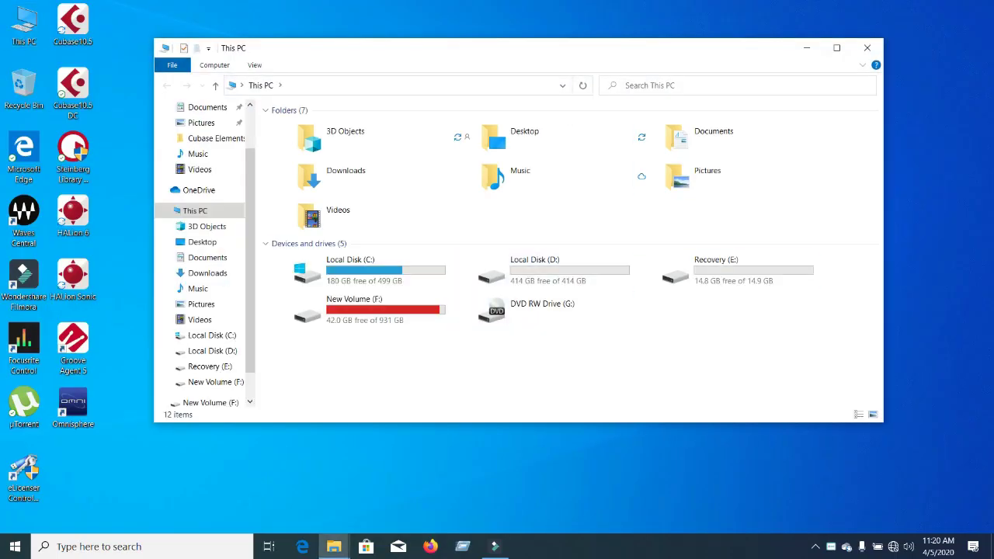
click(836, 47)
double_click(767, 188)
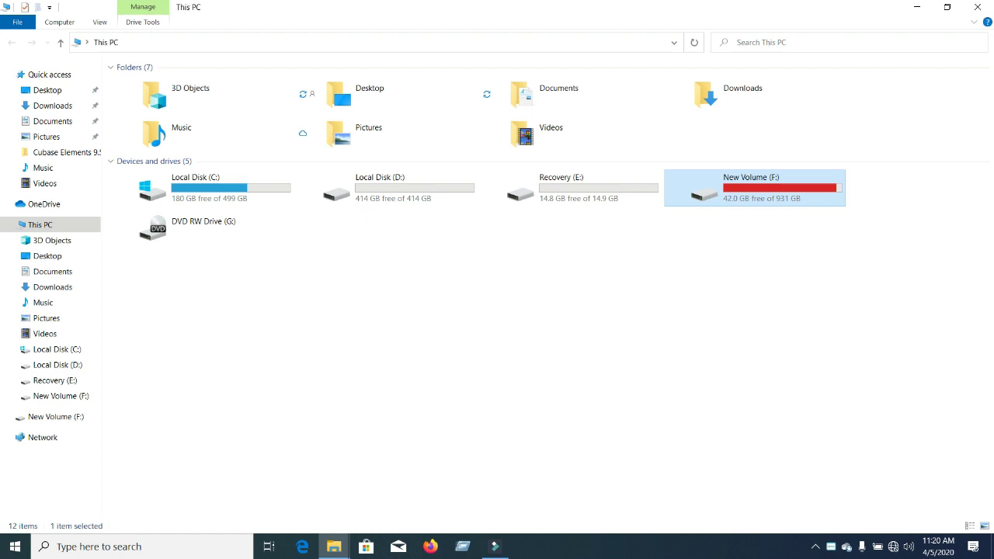
click(143, 98)
double_click(194, 99)
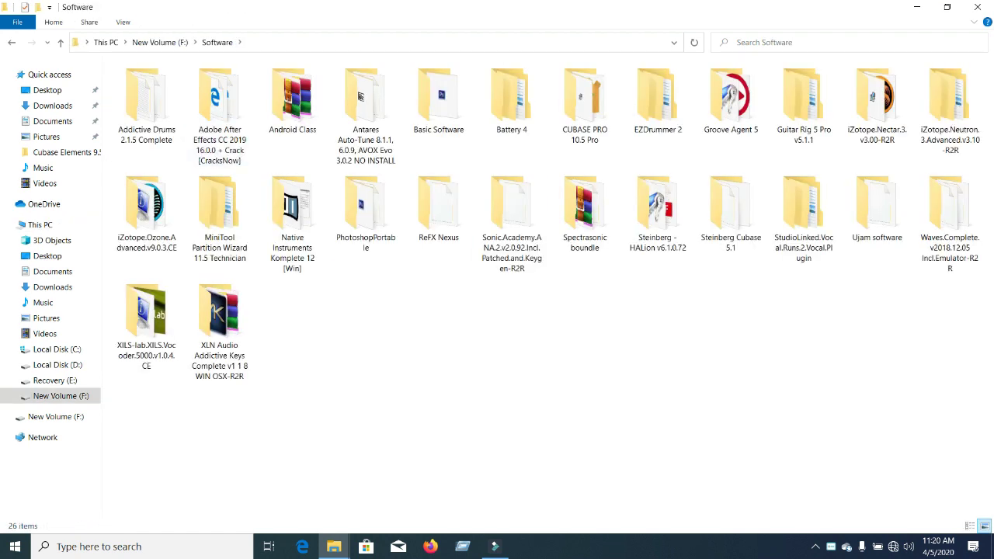
double_click(585, 205)
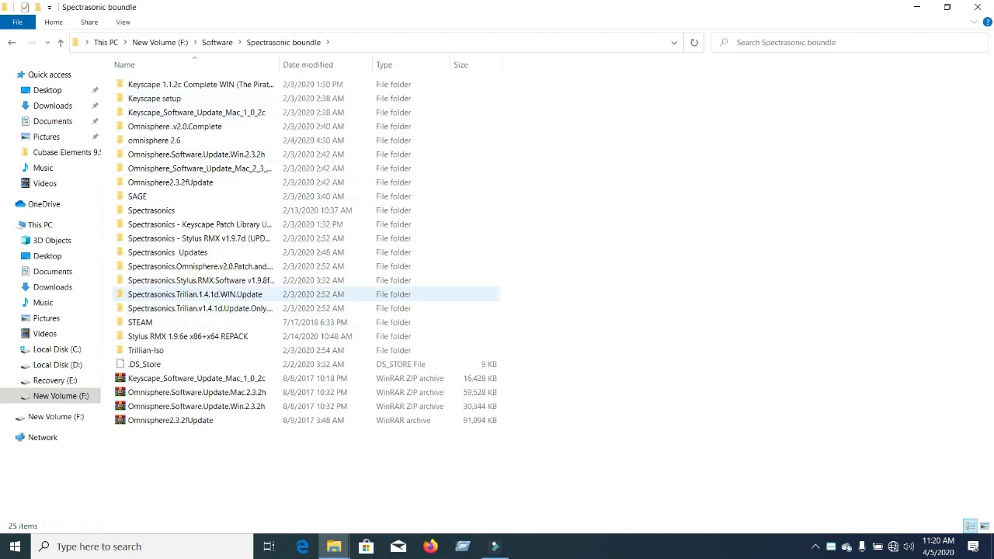
Step: Look through the nested Spectrasonics.Trilian.1.4.1d.WIN.Update folders and return to Spectrasonic boundle
double_click(195, 294)
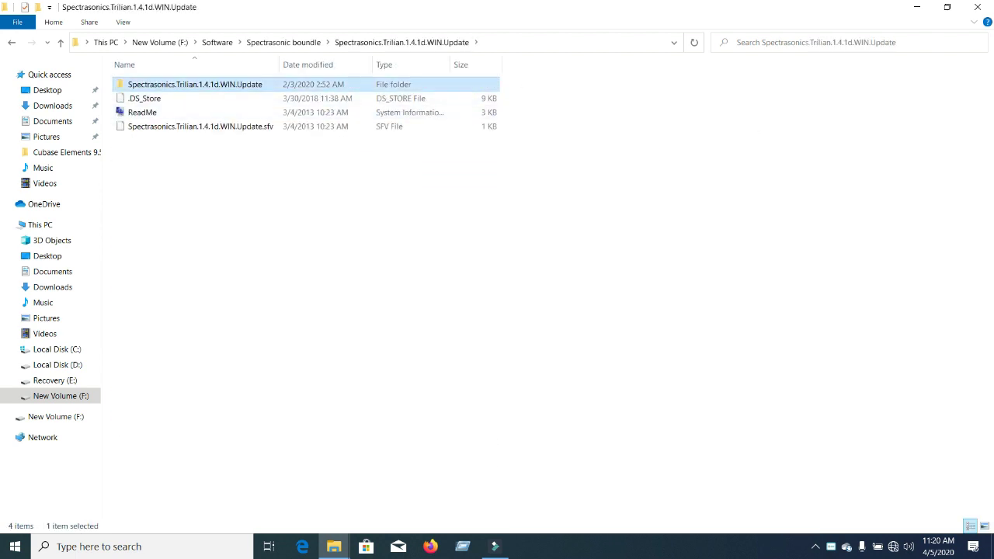
double_click(194, 84)
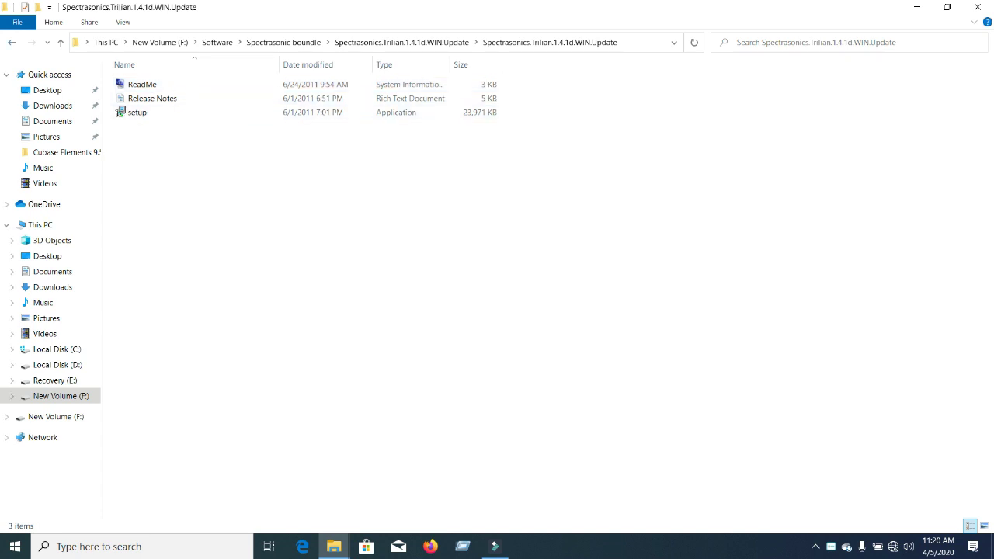
key(alt+Left)
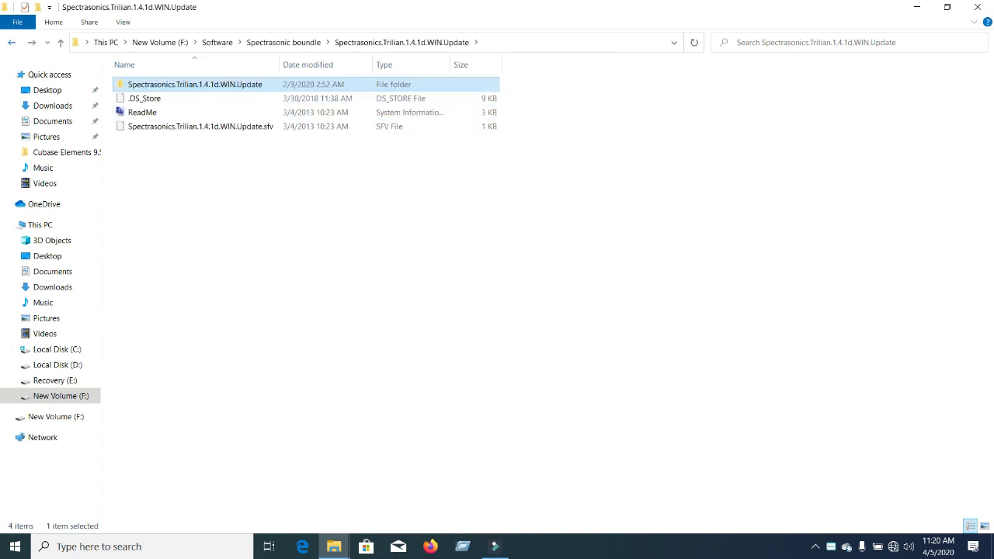
key(alt+Left)
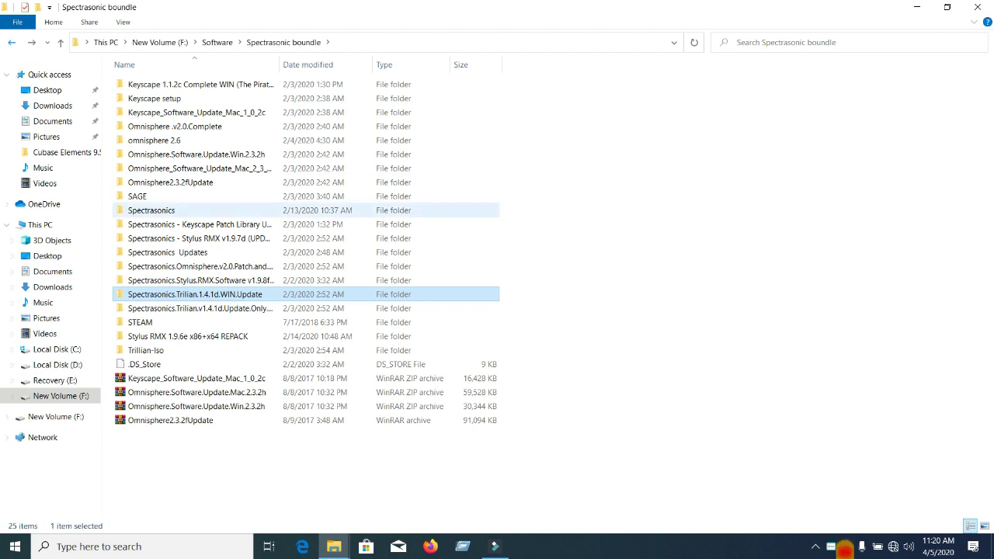
Step: Run setup as administrator from the WIN folder of Spectrasonics.Trilian.v1.4.1d.Update.Only.WIN.OSX-iND
double_click(200, 309)
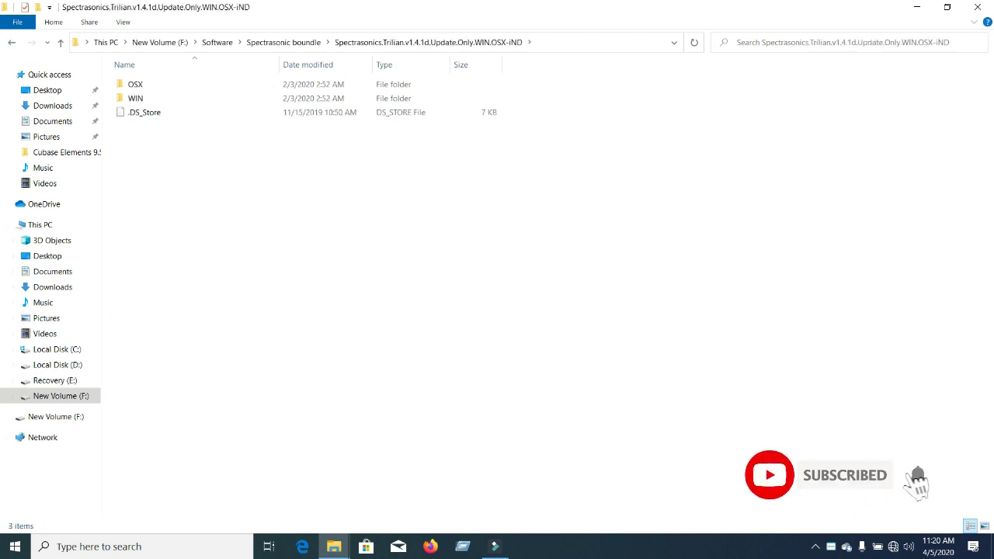
double_click(136, 99)
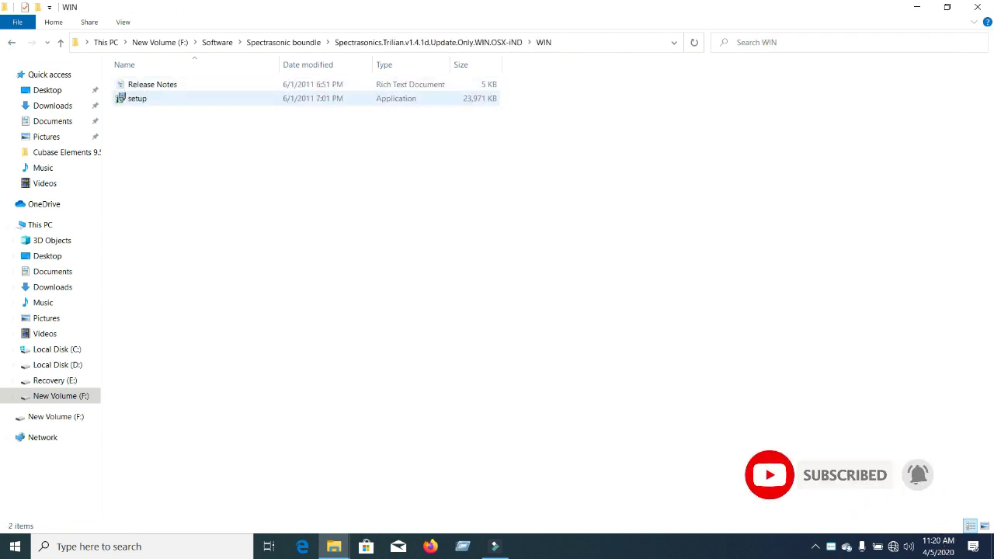
click(136, 98)
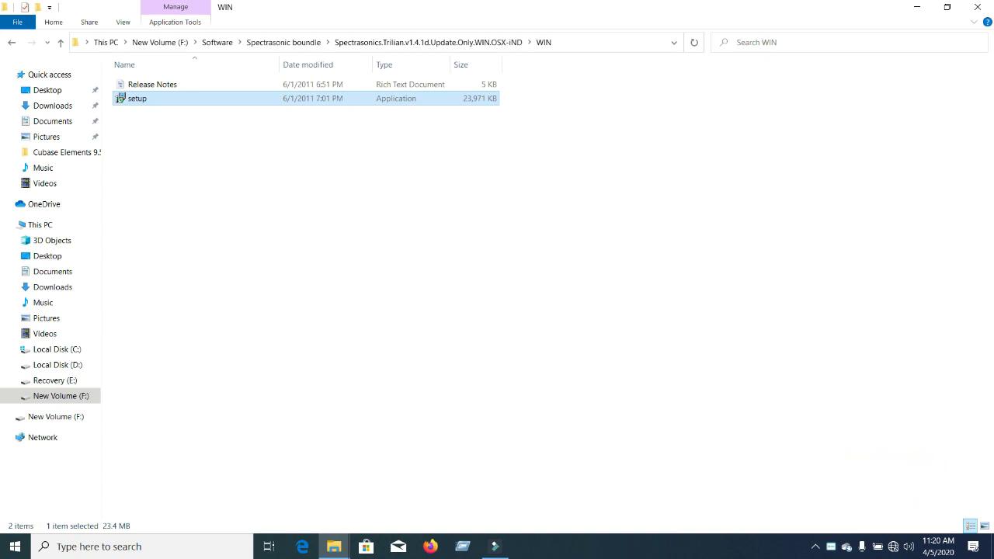
right_click(163, 98)
click(221, 122)
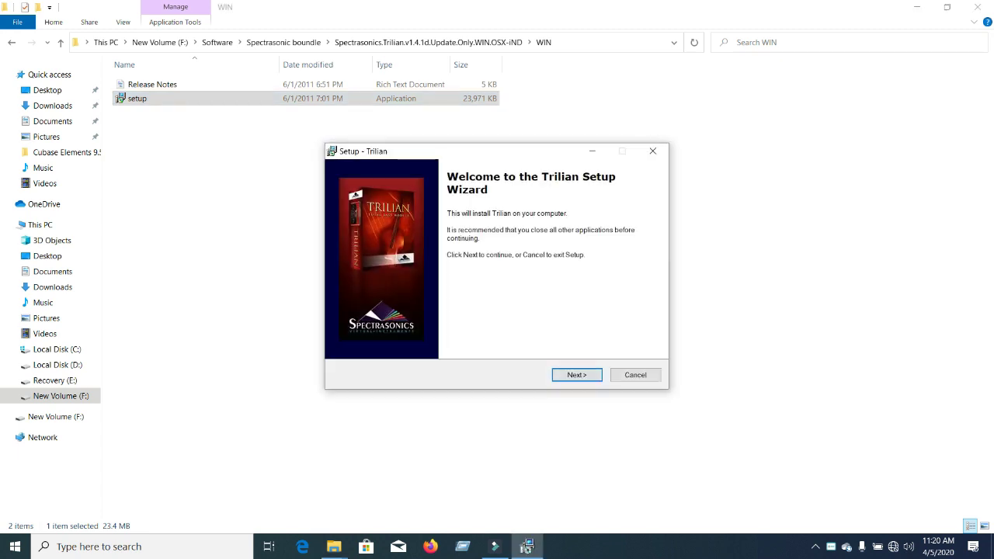
Step: Accept the license agreement and complete the Trilian installation with the default options
click(577, 375)
click(358, 337)
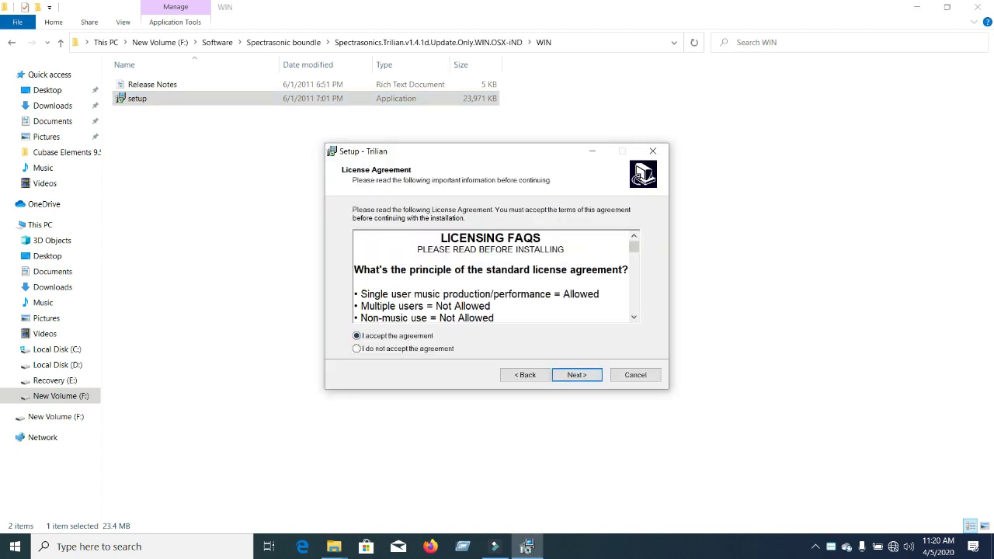
click(577, 375)
click(577, 376)
click(577, 375)
click(577, 375)
click(577, 375)
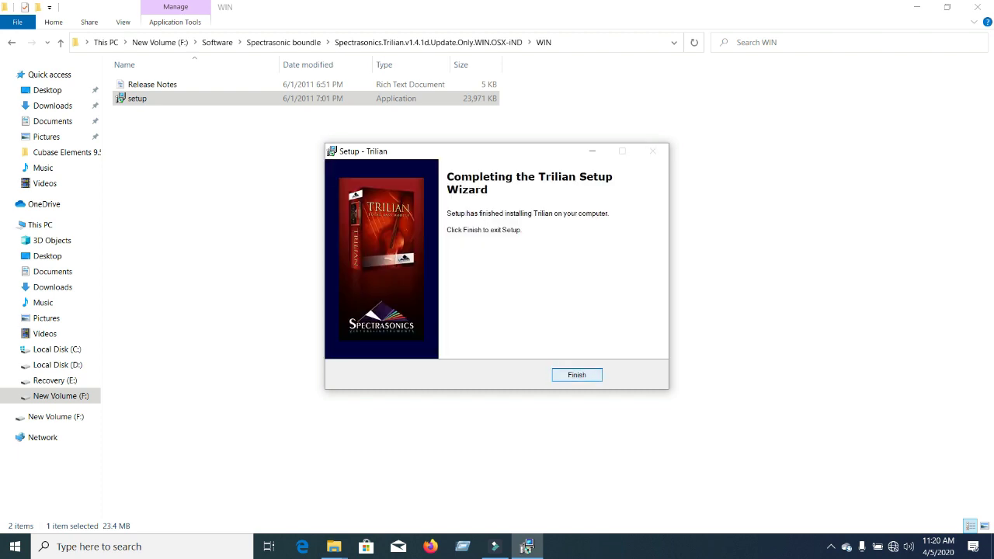
key(Return)
Step: Run setup as administrator from the inner Spectrasonics.Trilian.1.4.1d.WIN.Update folder in Spectrasonic boundle
key(alt+Up)
key(alt+Up)
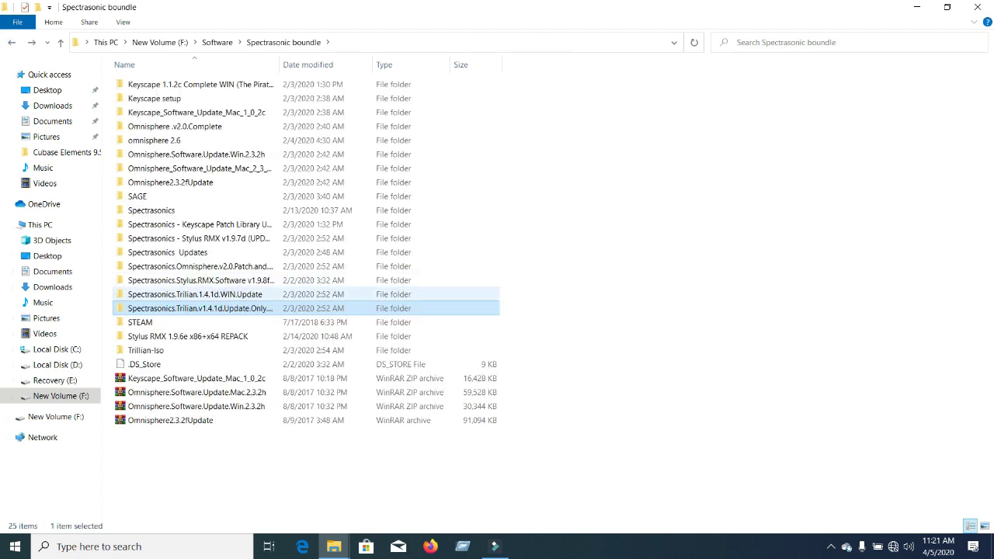
double_click(195, 294)
click(195, 85)
key(Return)
key(Down)
key(Down)
key(shift+F10)
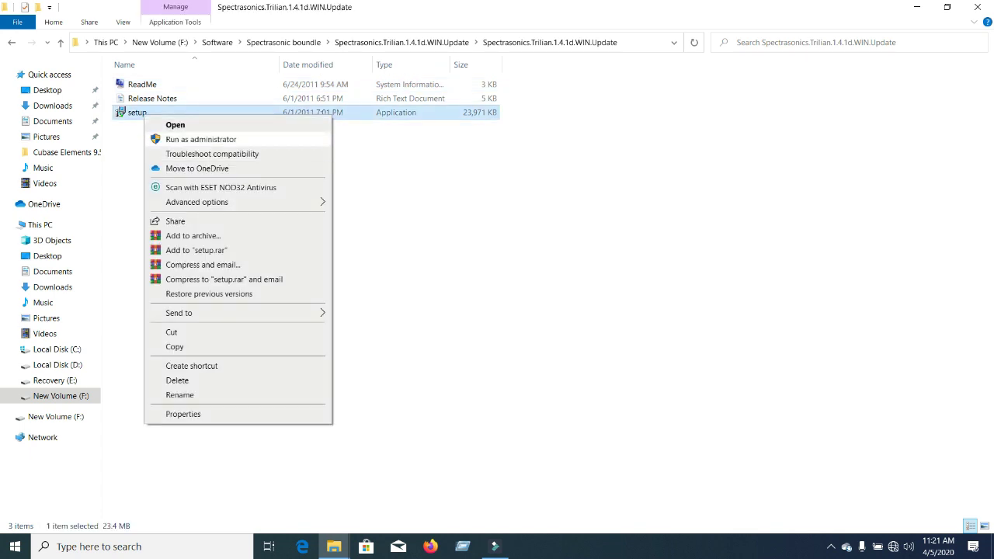
click(201, 139)
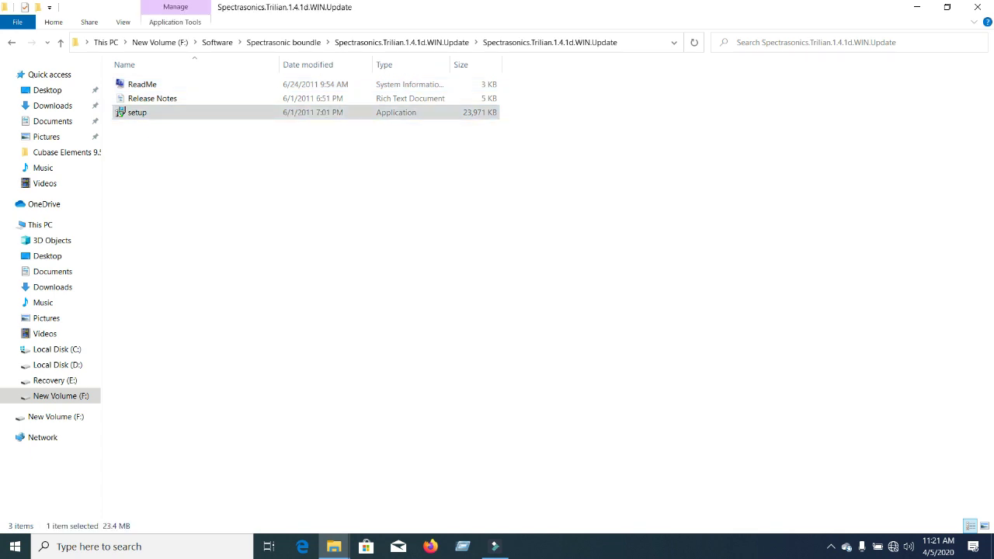
Step: Complete this second Trilian setup wizard, accepting the license agreement and keeping the default options
key(Return)
key(Up)
key(Return)
key(Return)
key(Return)
key(Return)
key(Return)
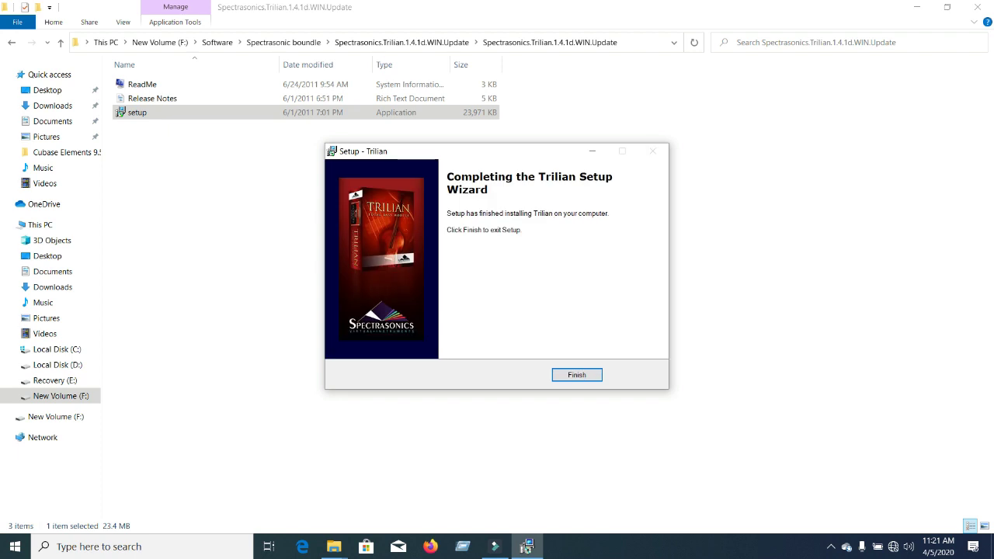
key(Return)
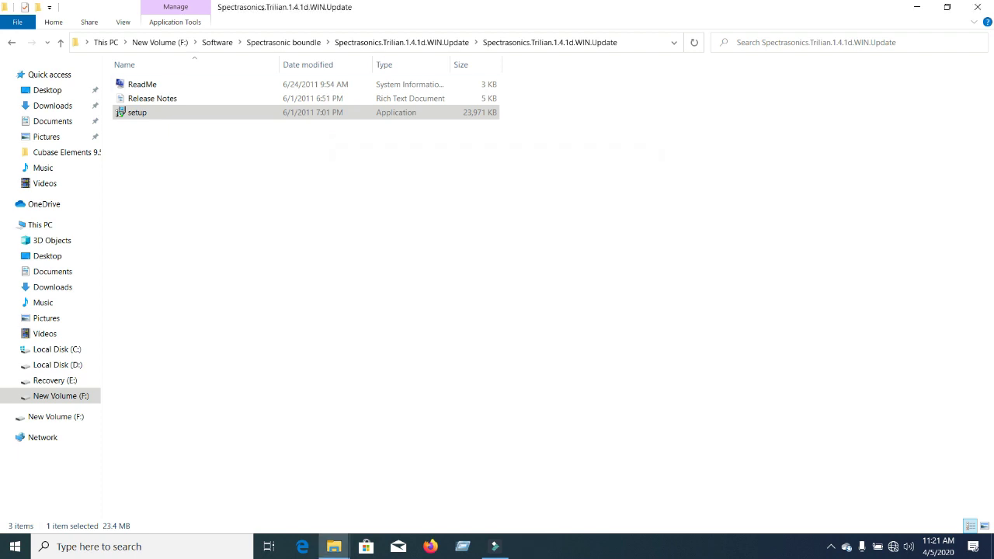
Step: Check the Library folder of Stylus RMX 1.9.6e inside Spectrasonics, and return to Spectrasonic boundle
key(alt+Up)
key(alt+Up)
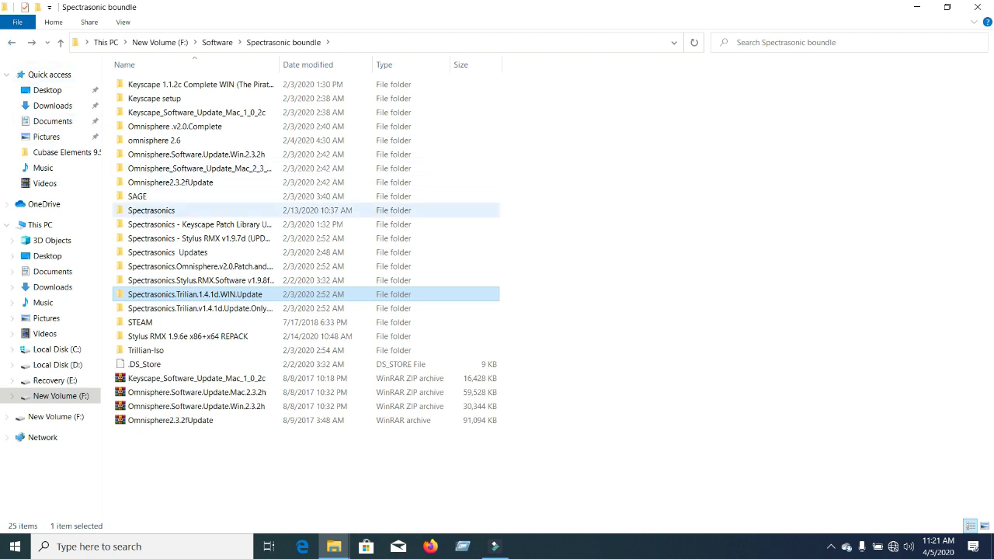
double_click(167, 211)
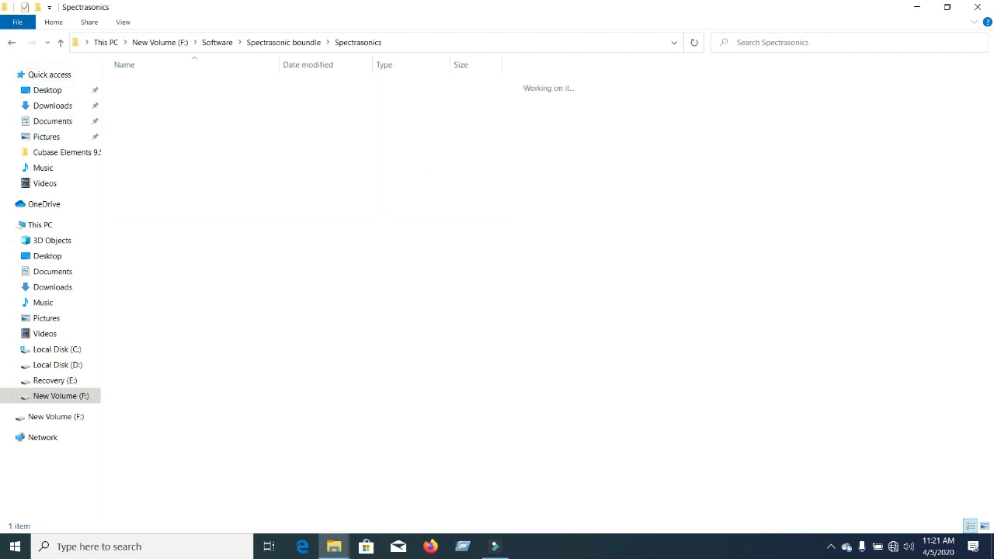
double_click(187, 85)
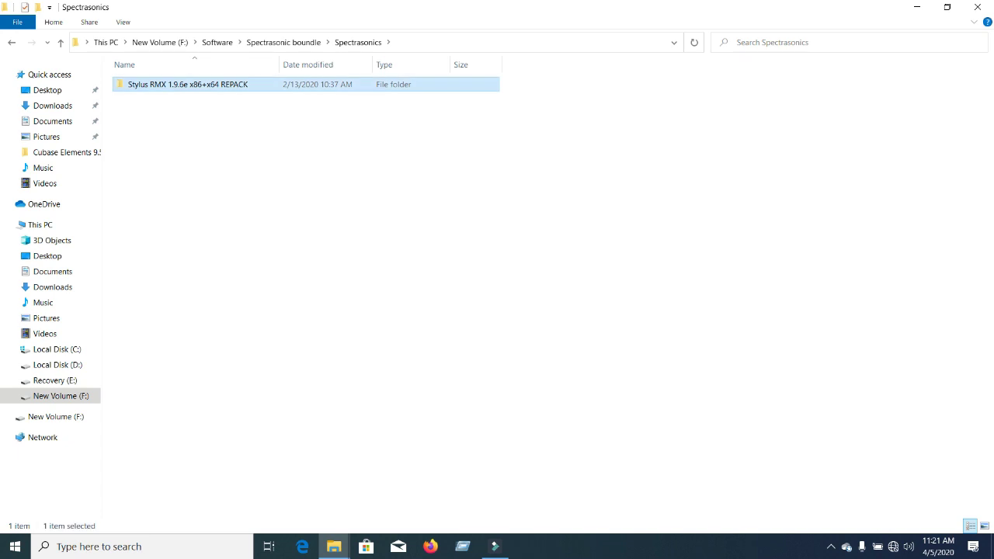
double_click(187, 85)
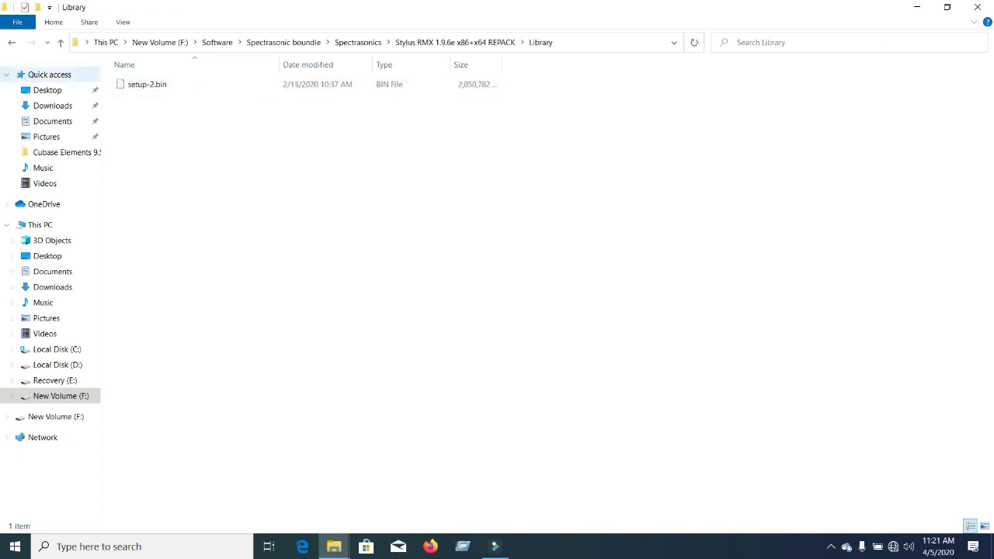
click(12, 43)
click(11, 42)
click(12, 43)
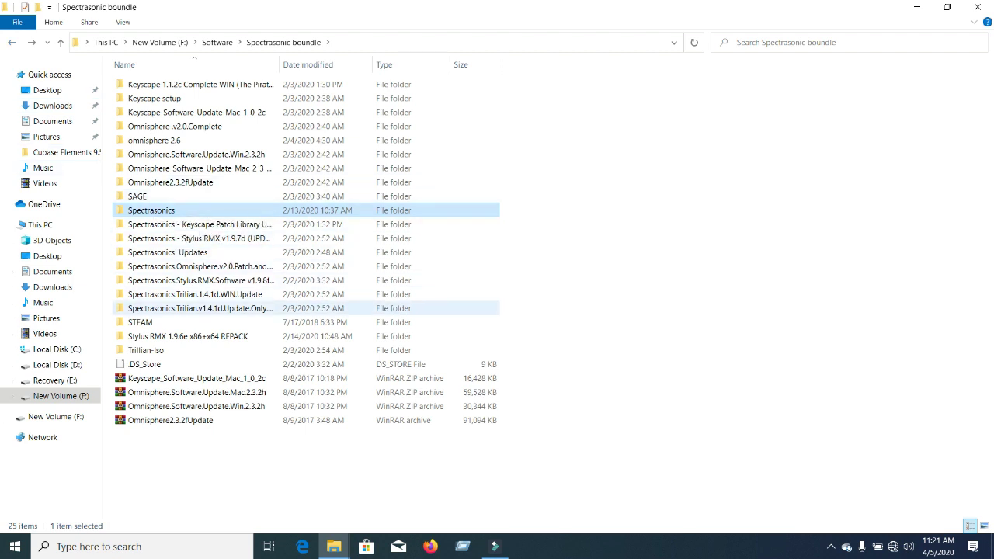
Step: Run keygen as administrator from the Plug-In folder of Stylus RMX 1.9.6e x86+x64 REPACK
double_click(187, 337)
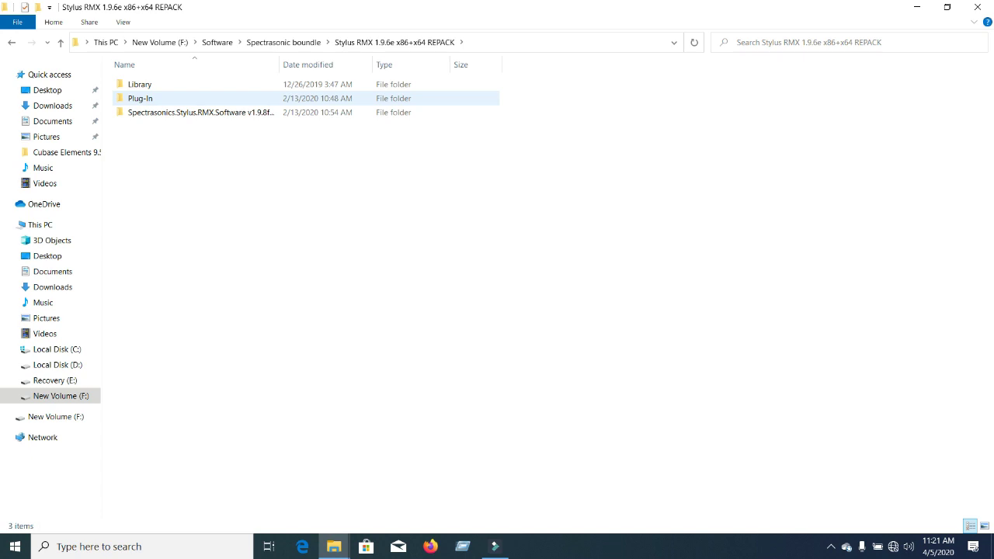
double_click(140, 98)
right_click(148, 87)
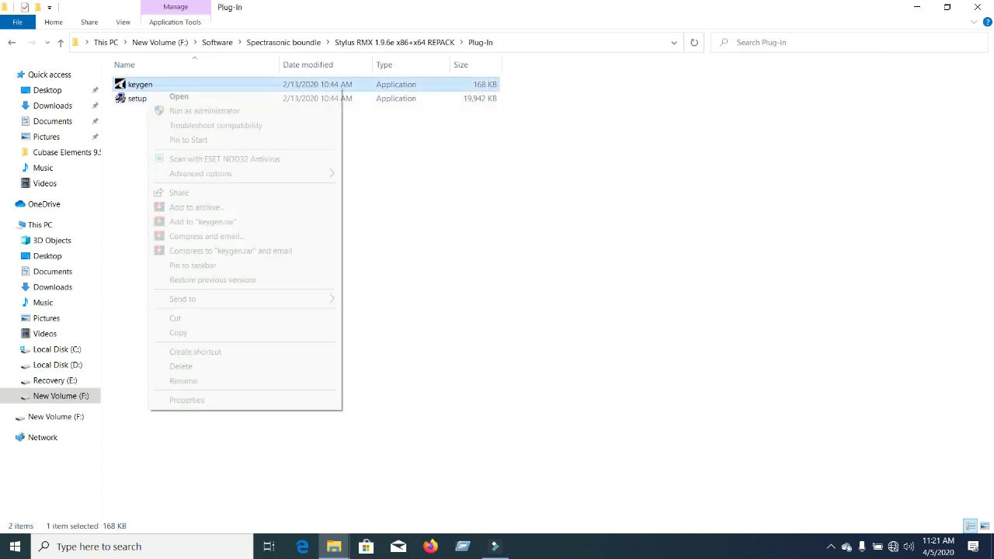
click(204, 111)
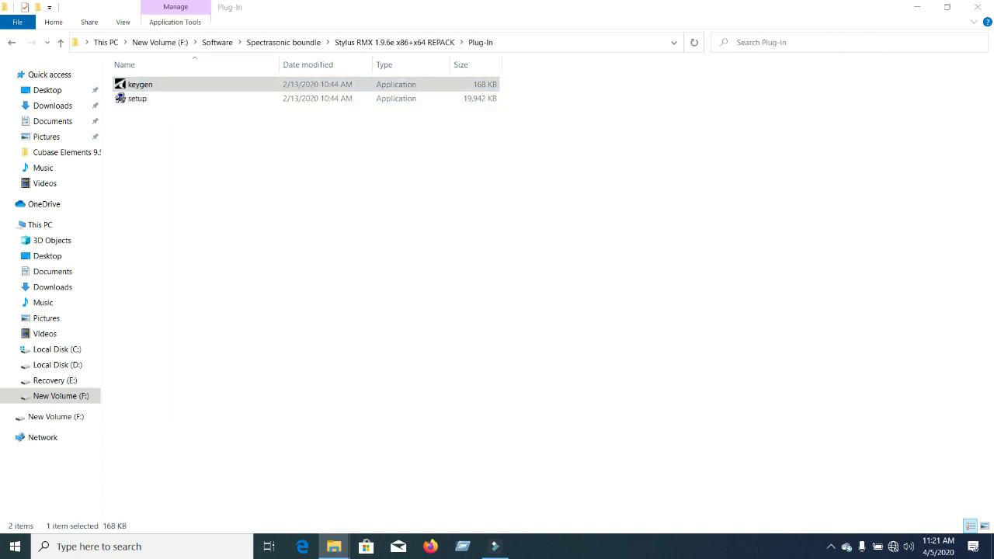
click(557, 390)
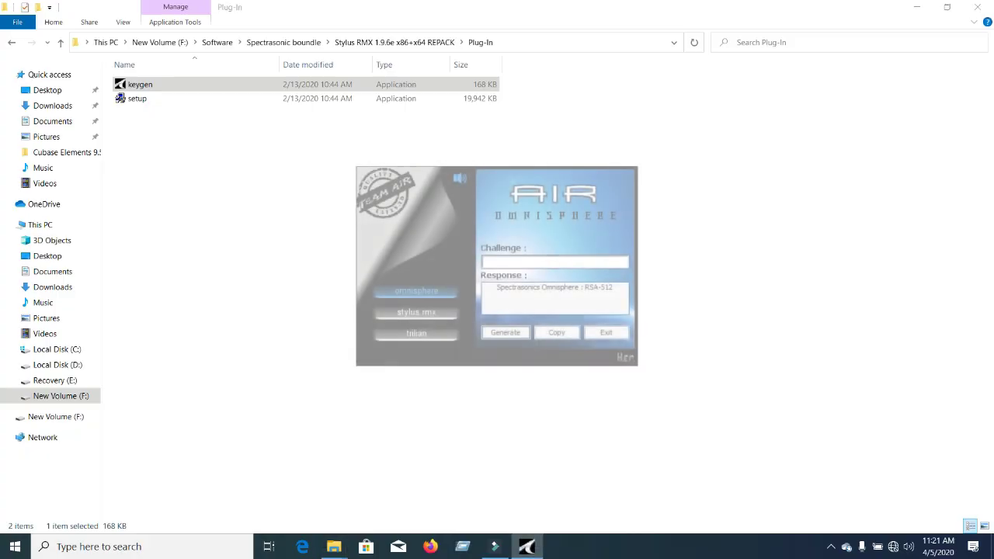
Step: Lower the system volume and switch the keygen to trilian
click(909, 547)
drag(950, 515, 859, 515)
click(722, 404)
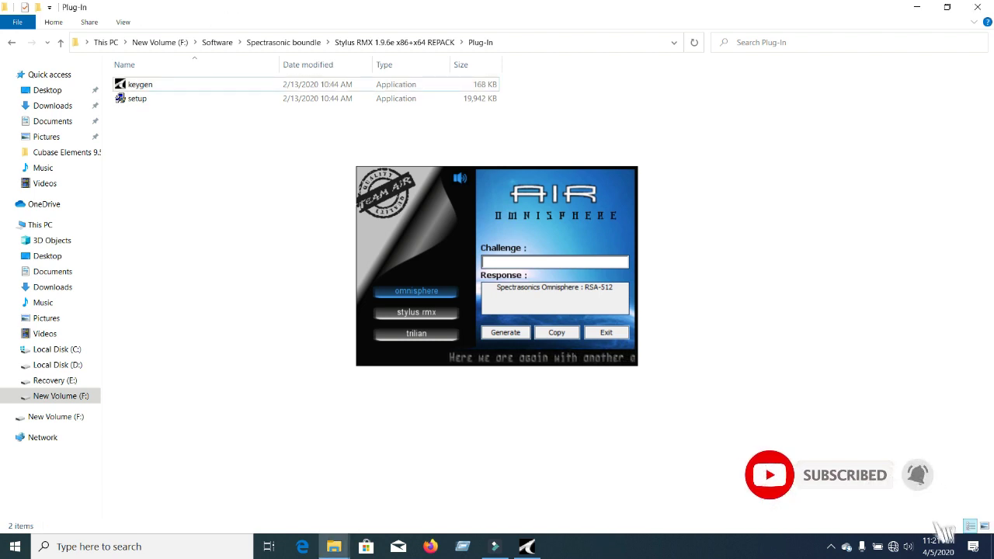
click(416, 333)
Step: Minimize the folder window and launch Cubase10.5 from the desktop as administrator
click(917, 7)
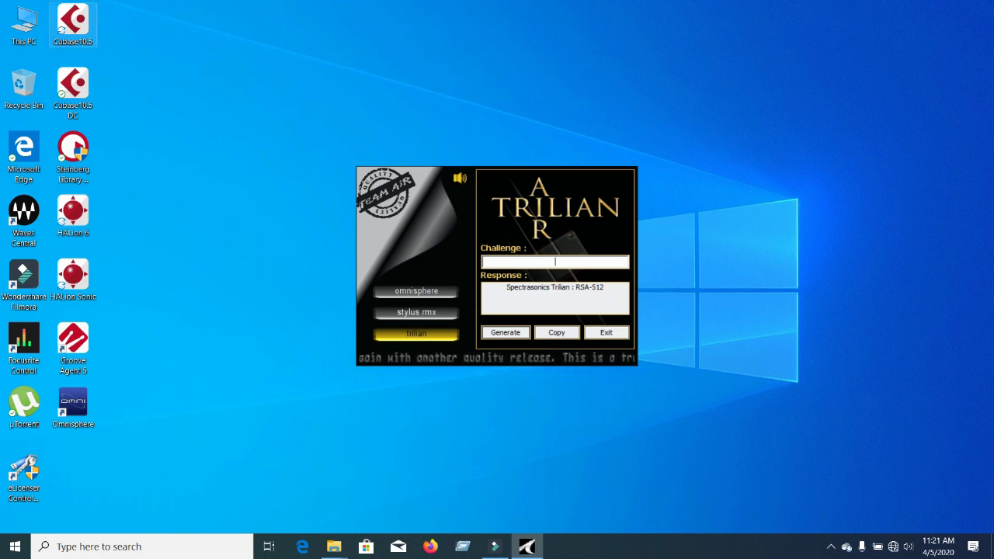
right_click(78, 29)
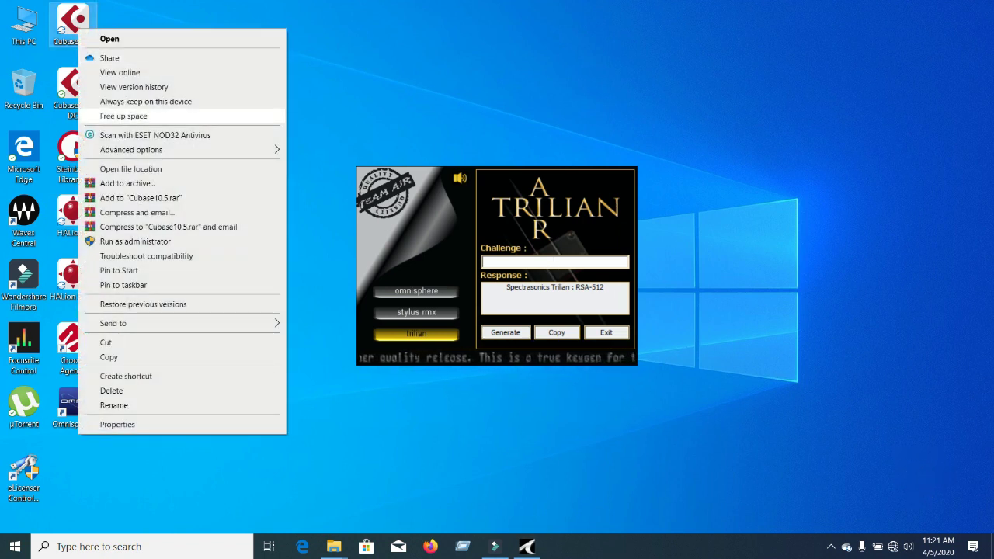
click(136, 242)
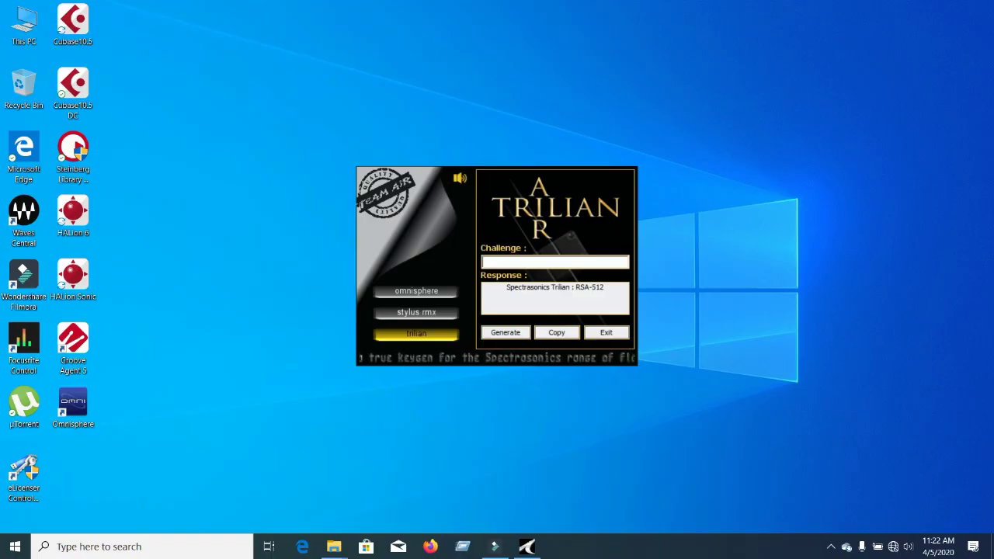
Step: Mute the keygen's music and move its window aside to clear the middle of the screen
click(459, 179)
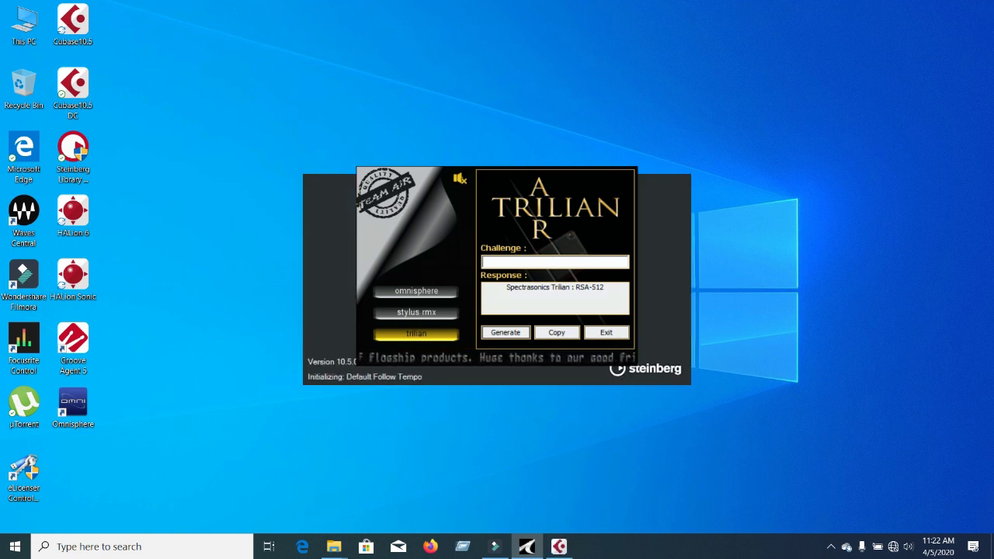
drag(435, 210, 772, 225)
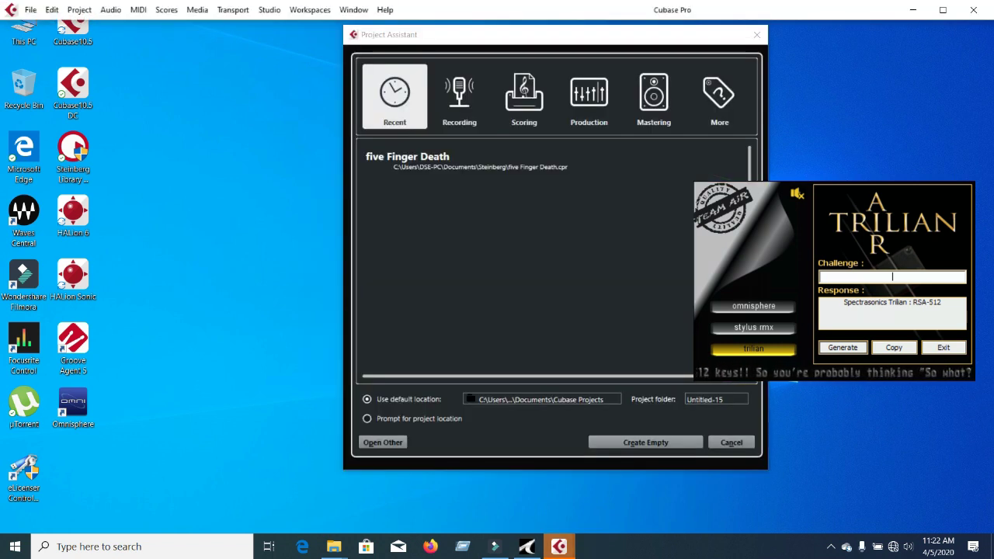
Step: Create an empty Cubase project and add one instrument track using Trilian with Stereo Out
click(645, 442)
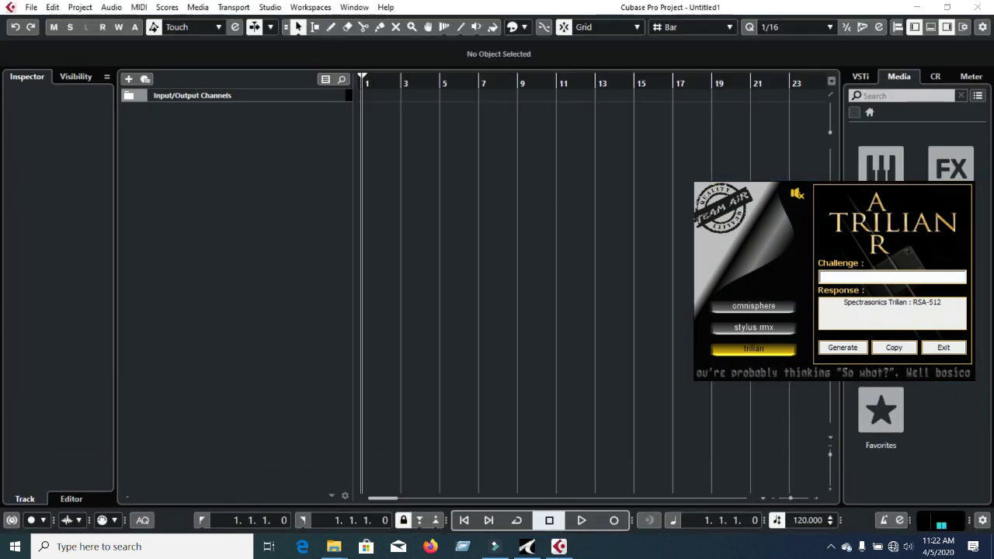
right_click(213, 154)
click(256, 175)
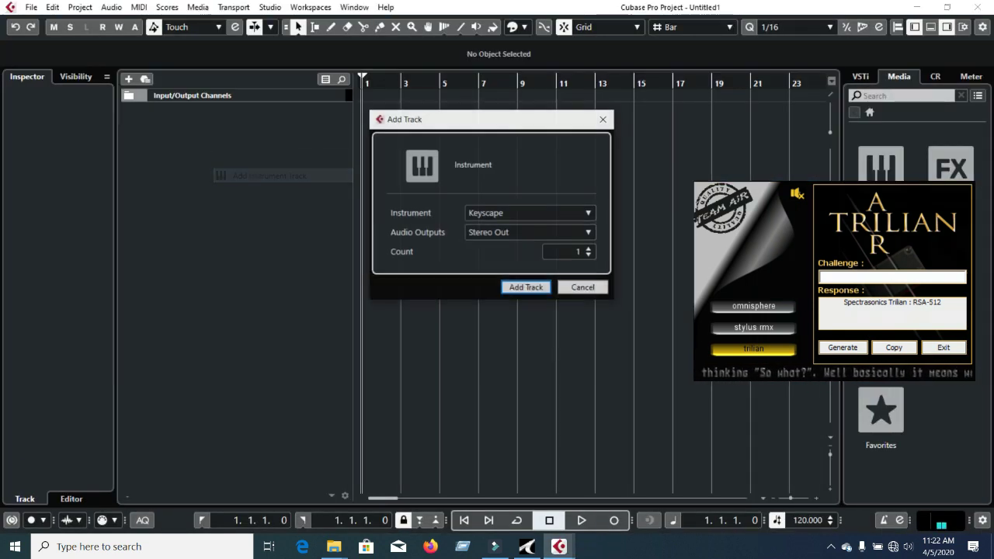
click(517, 213)
click(436, 326)
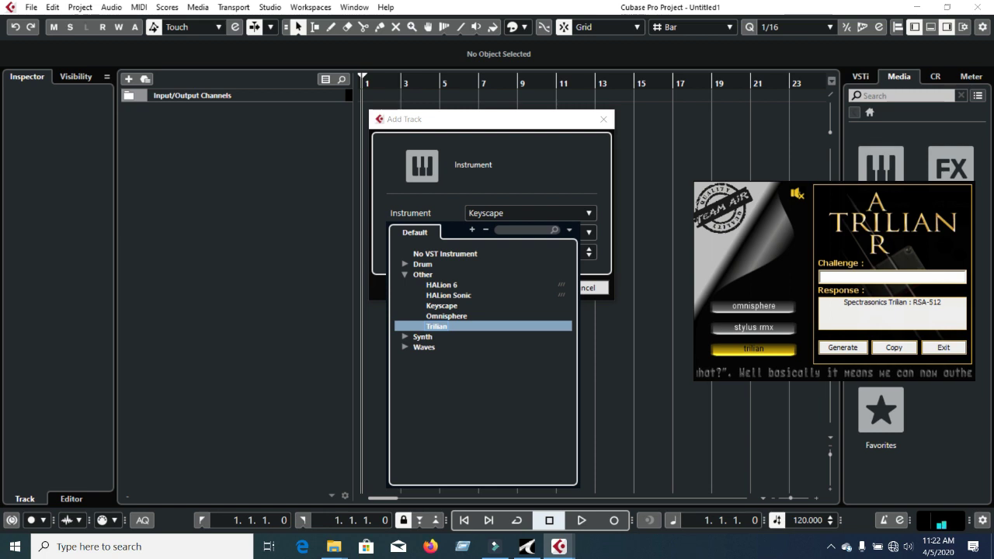
click(527, 287)
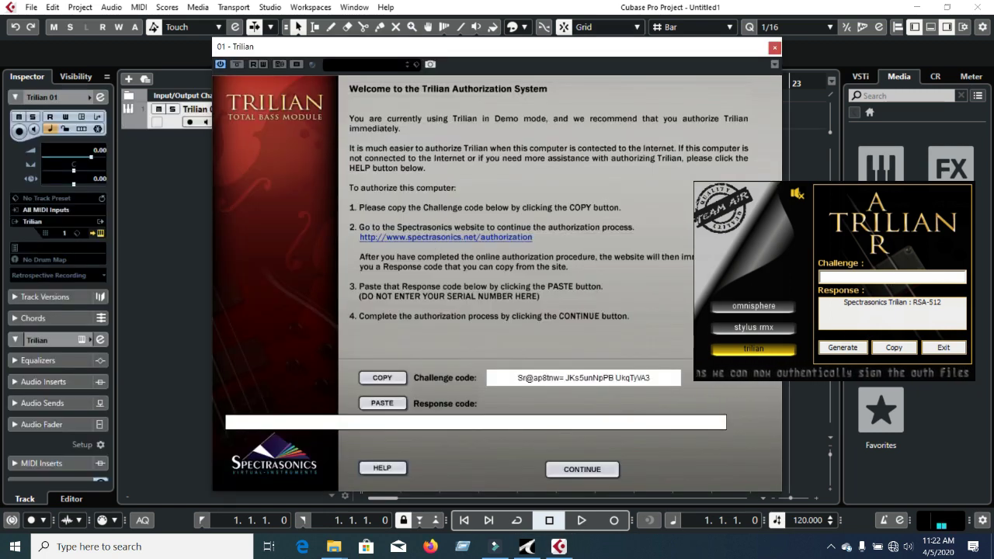
Step: Copy Trilian's challenge code into the keygen's Challenge field and generate the response code
click(382, 378)
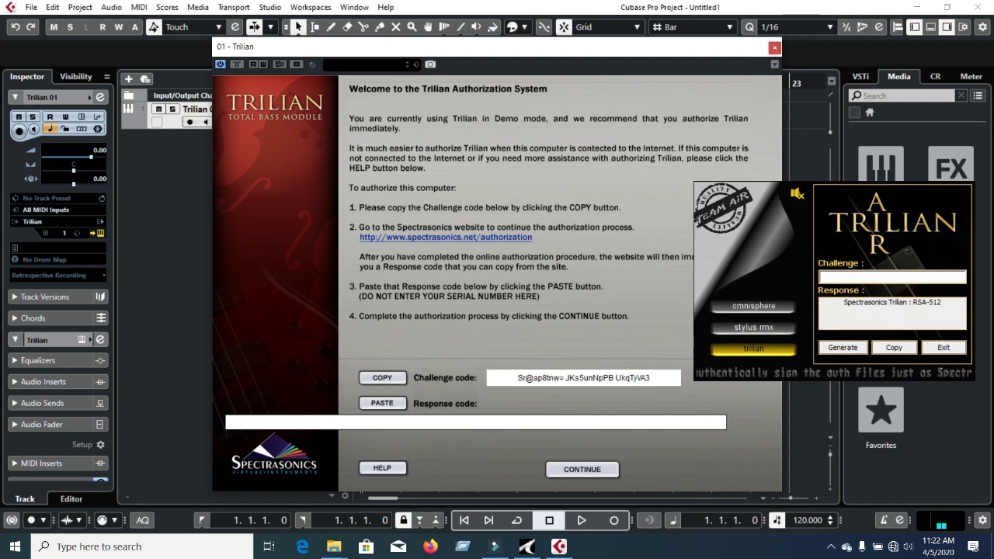
right_click(835, 277)
click(854, 331)
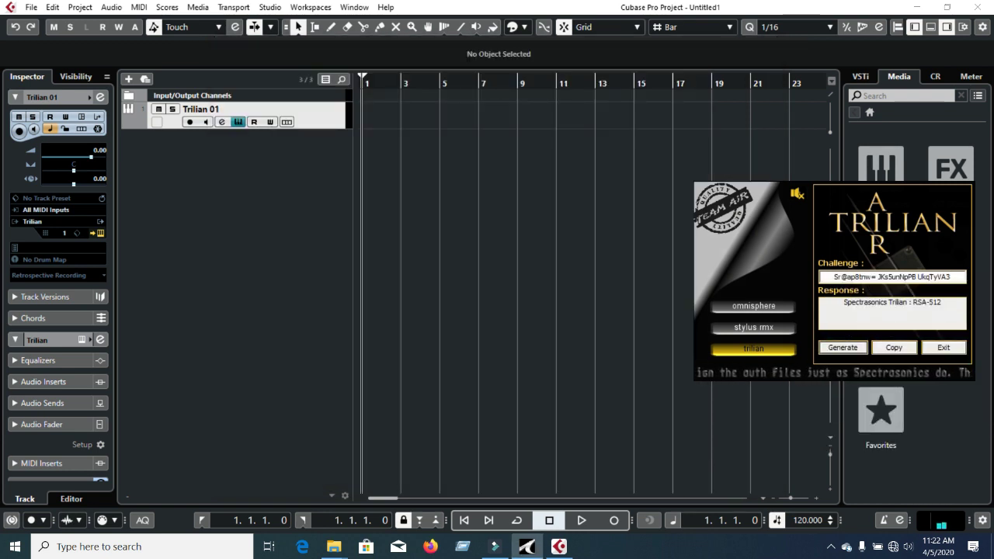
click(843, 348)
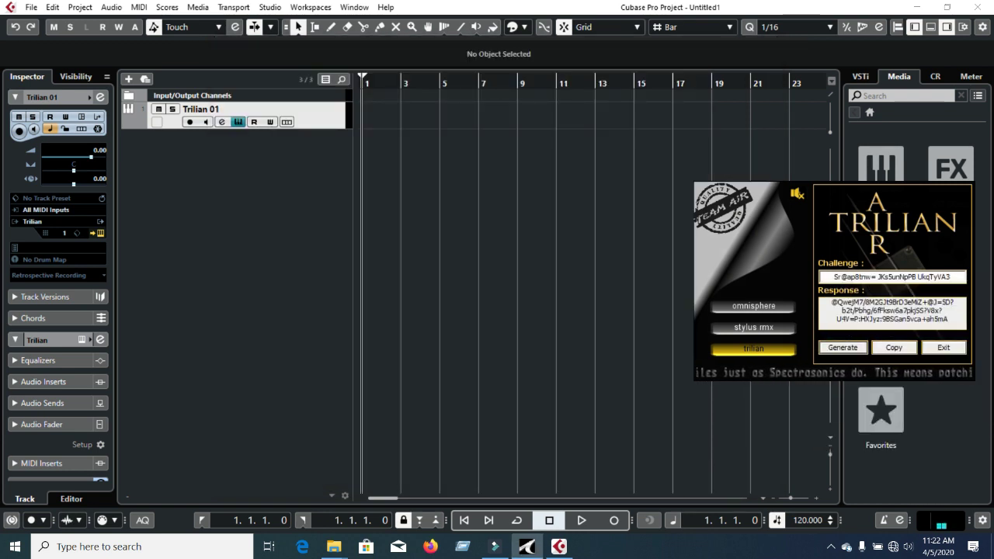
Step: Return to Cubase, paste the response code into the Trilian authorization window and continue the authorization
click(559, 547)
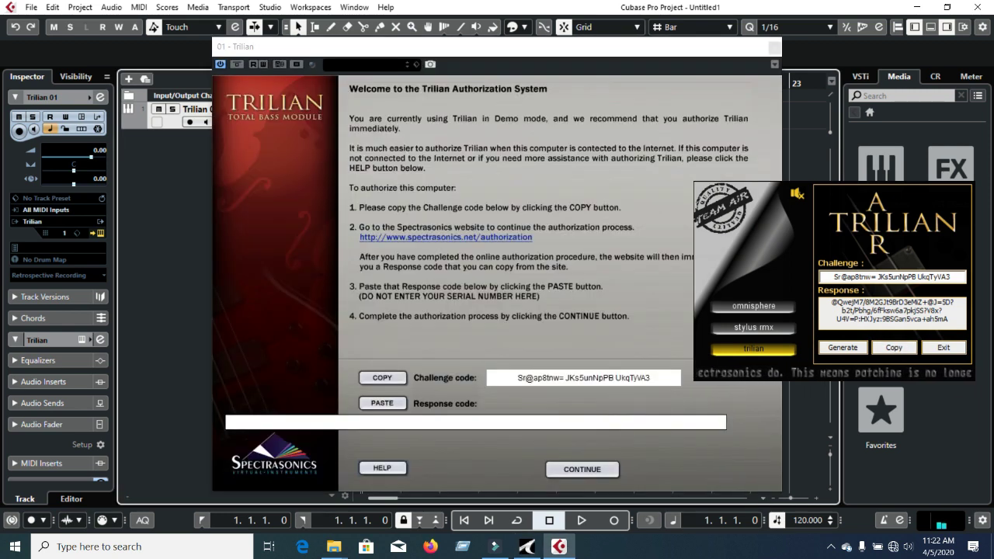
click(382, 403)
click(583, 470)
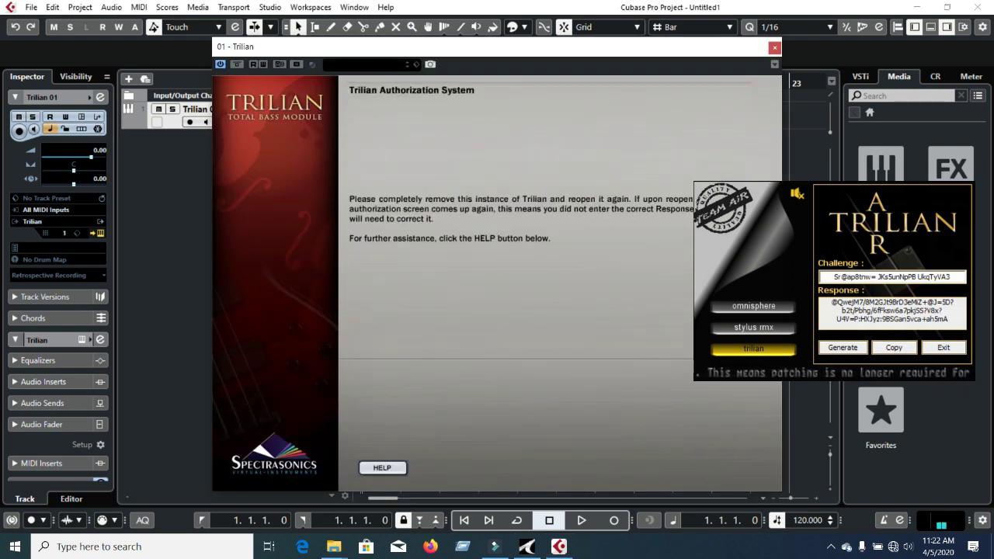
Step: Exit the keygen, and close the Trilian window and its Cubase project without saving
click(944, 348)
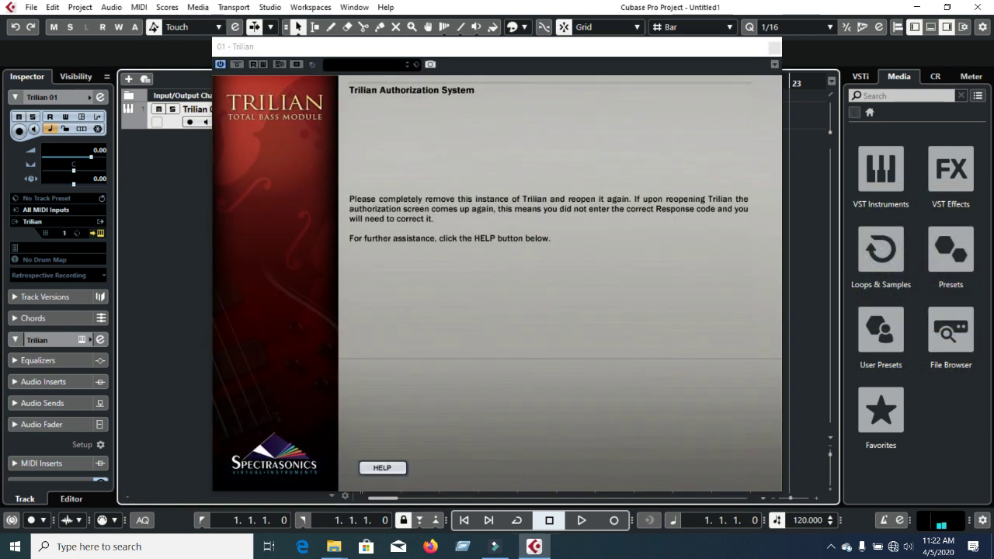
click(775, 48)
click(977, 7)
click(496, 294)
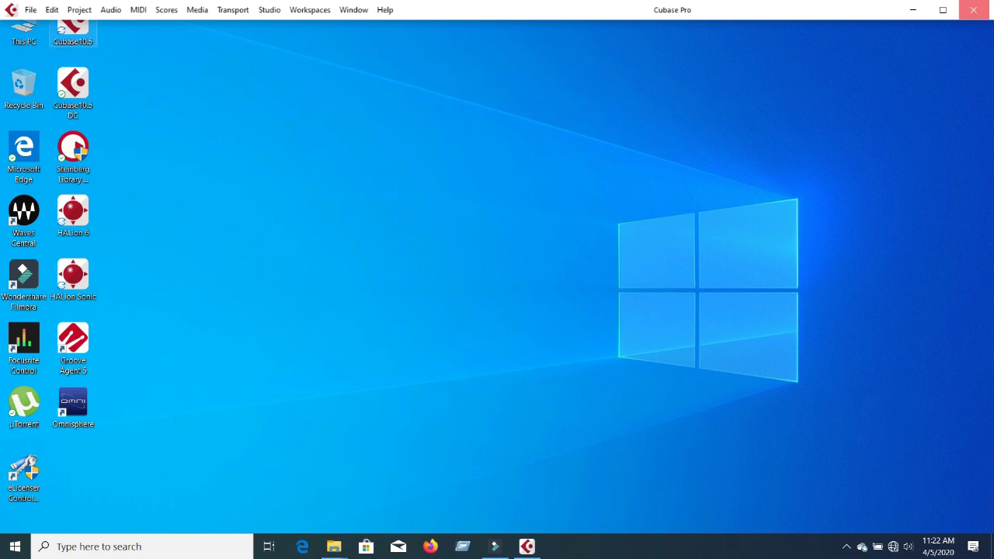
Step: Relaunch Cubase10.5 from the desktop as administrator and create an empty project
right_click(80, 29)
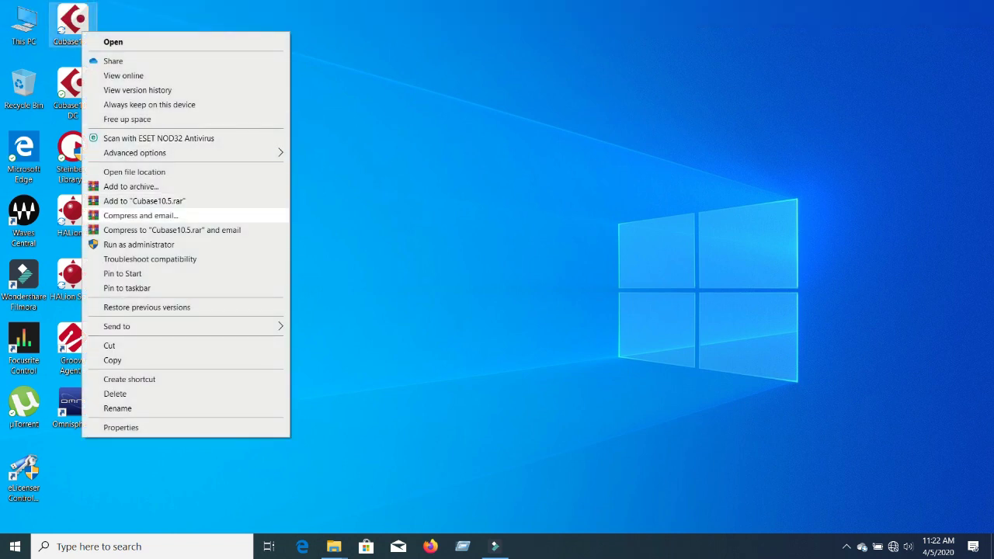
click(155, 242)
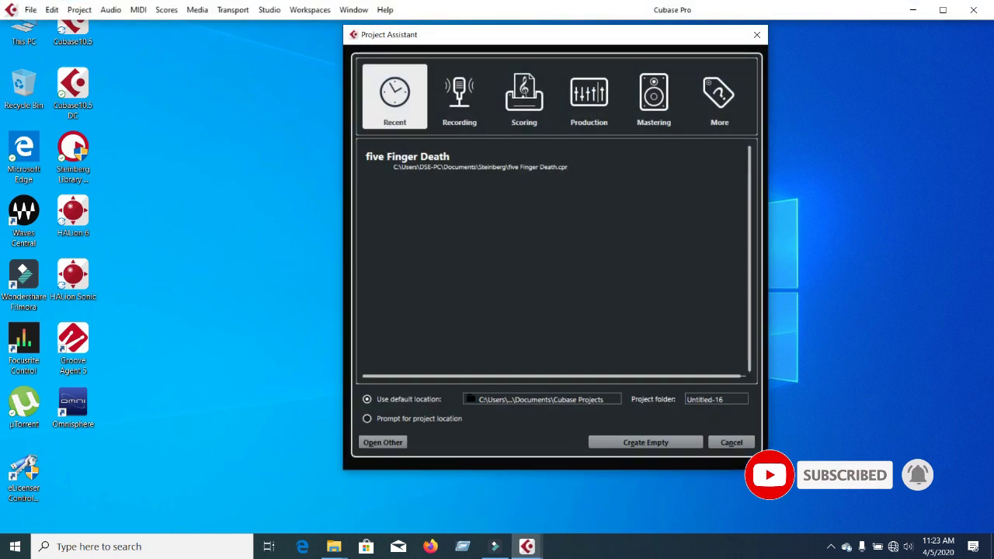
click(646, 442)
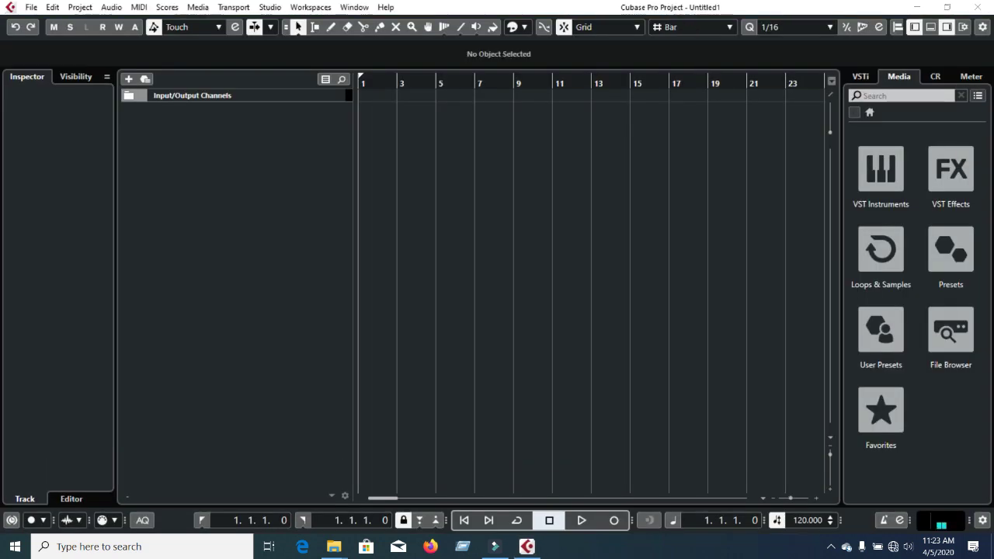
Step: Add one instrument track with Trilian as the instrument and Stereo Out as the audio output
right_click(204, 165)
click(249, 188)
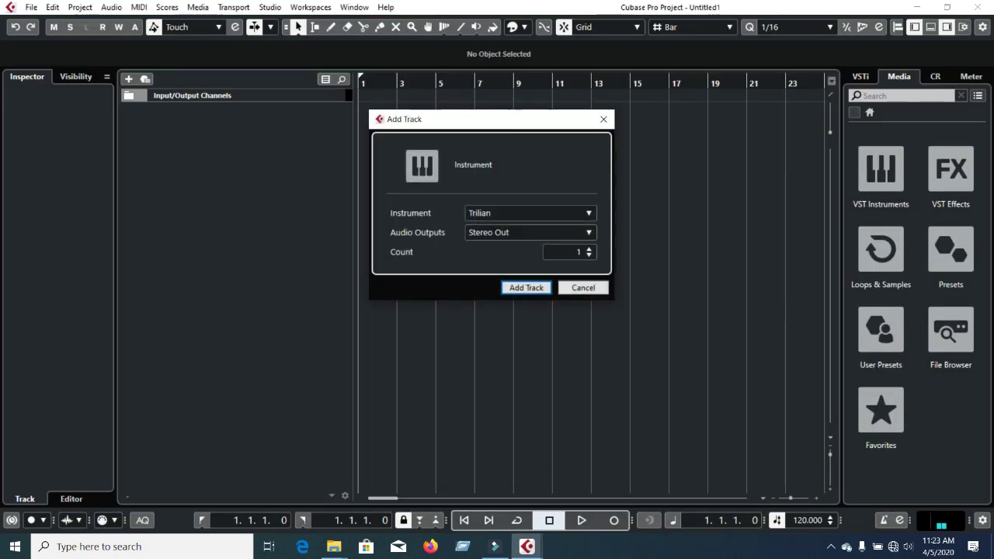
key(Return)
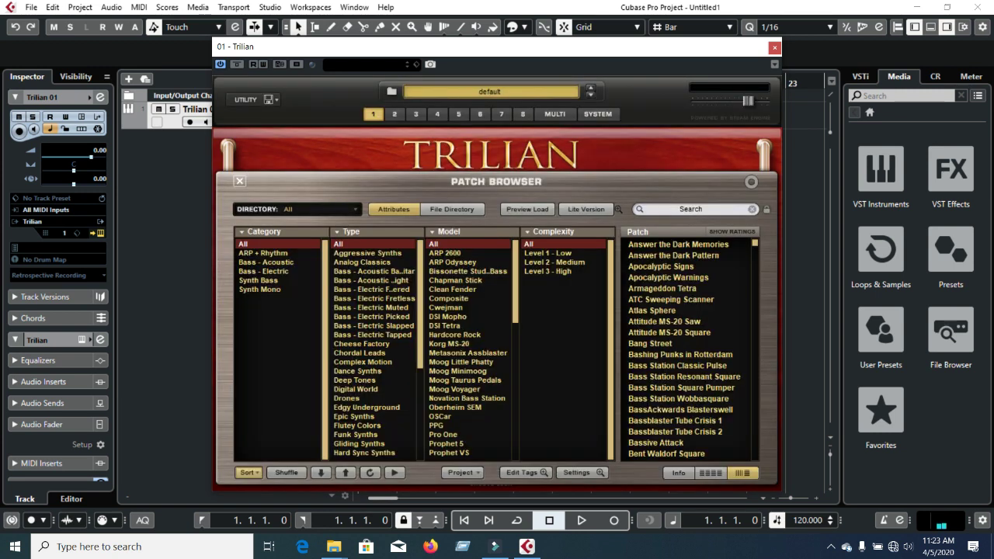
Step: Filter Trilian's Patch Browser by the Clean Fender model and select the Clean Fender FX Squeaks patch
click(453, 289)
click(675, 300)
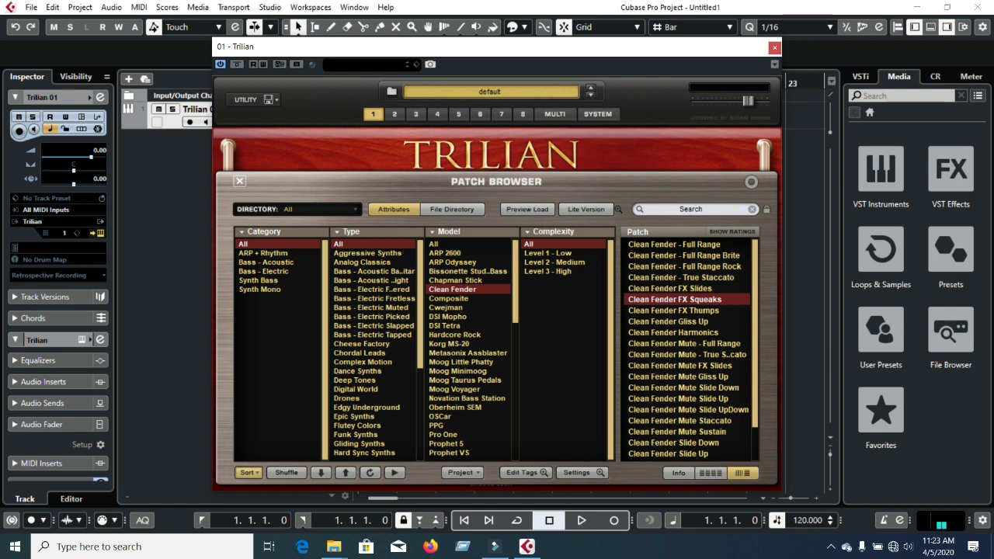
Step: Close the Trilian instrument window and the Cubase project
click(774, 47)
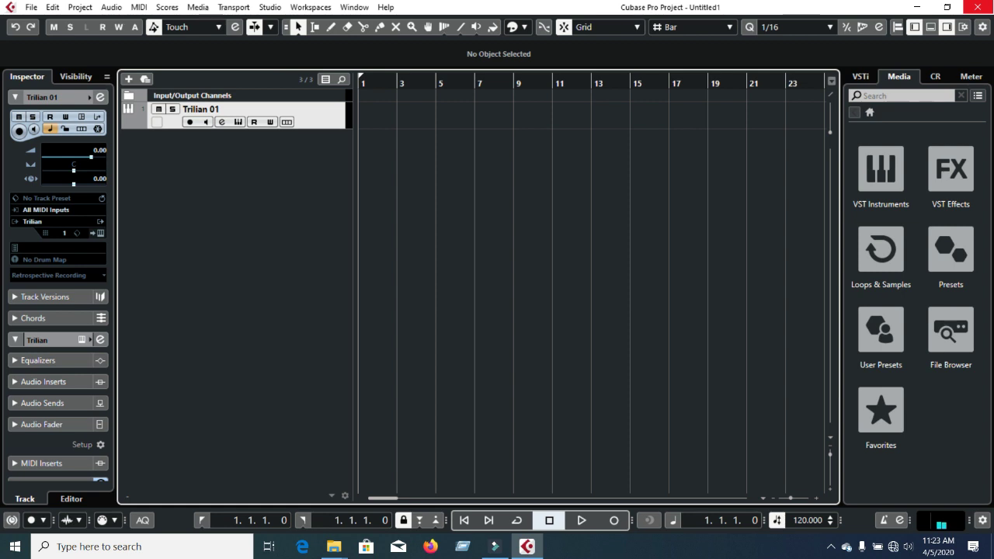
click(975, 7)
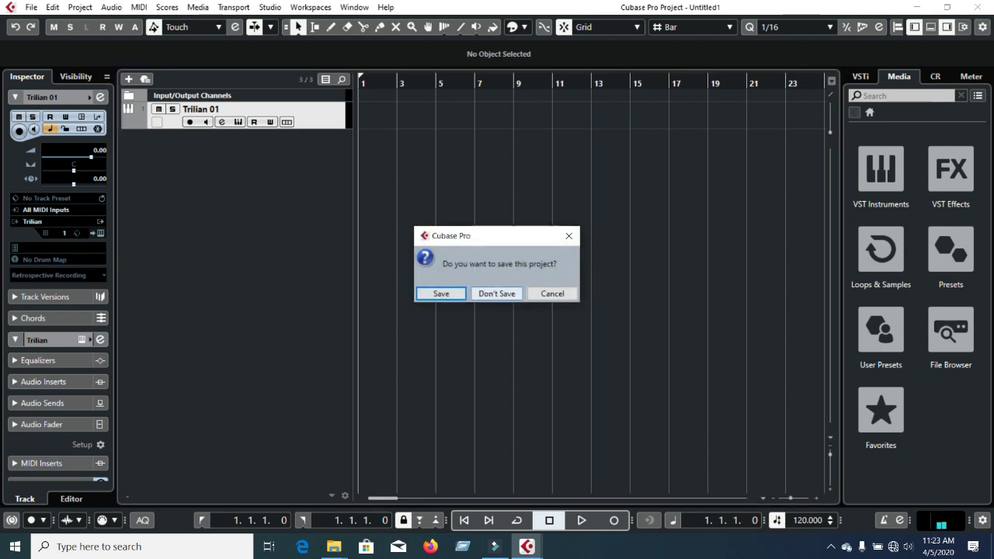